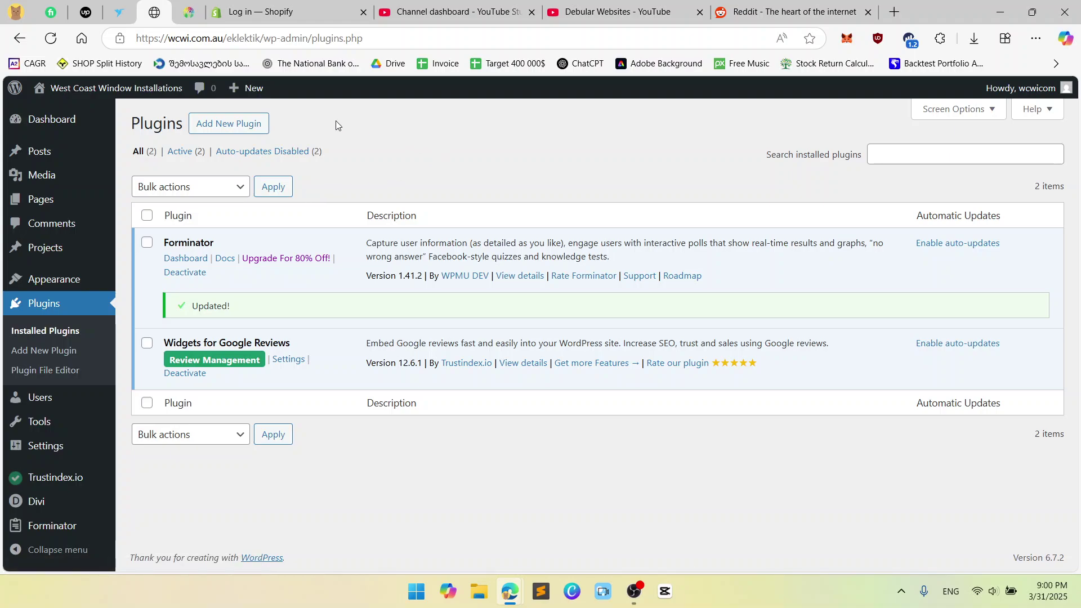
Search the plugin directory for "better search and replace", then install and activate the Better Search Replace plugin.
{"action": "left_click", "coordinate": [227, 124]}
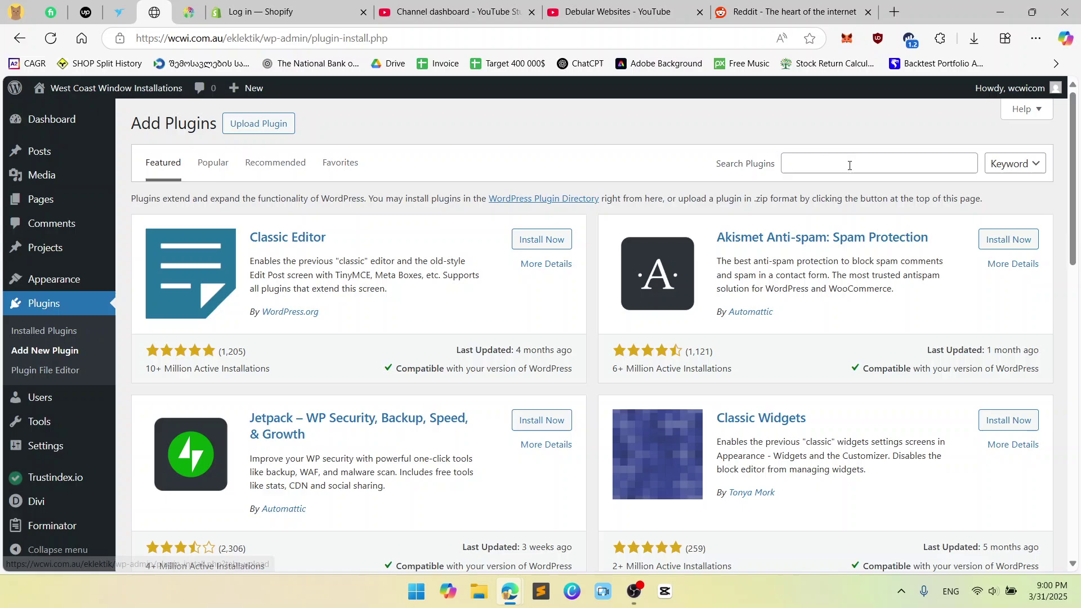
{"action": "left_click", "coordinate": [849, 164]}
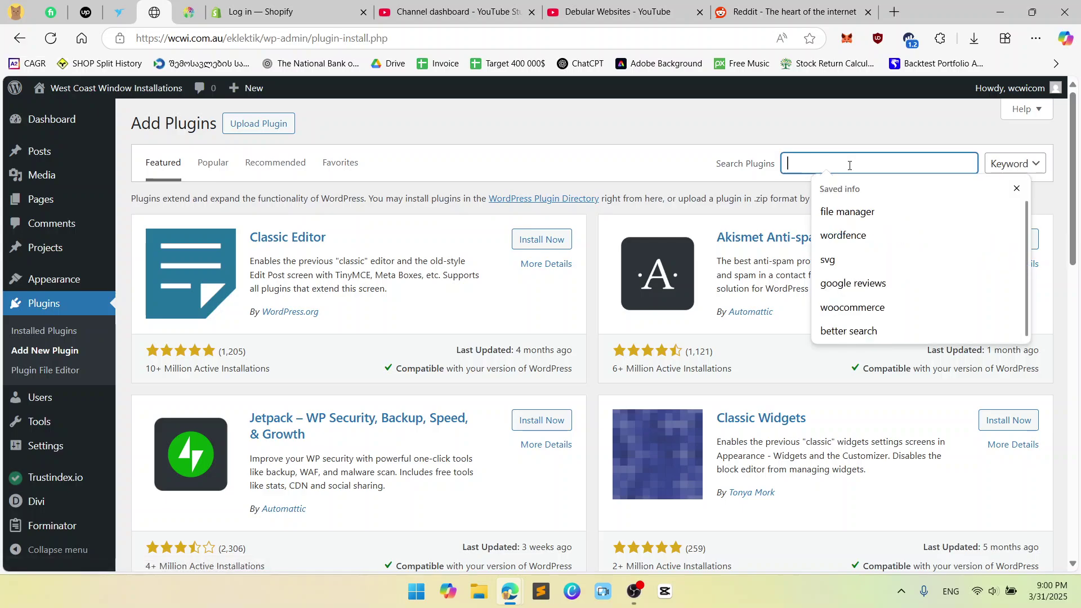
{"action": "type", "text": "better se"}
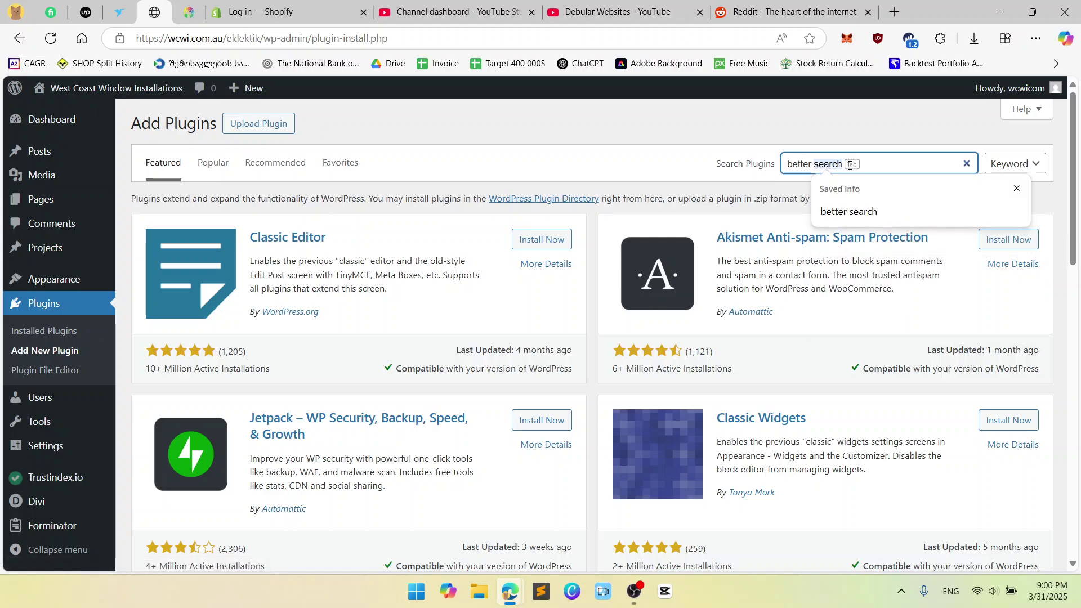
{"action": "type", "text": "arch and replace"}
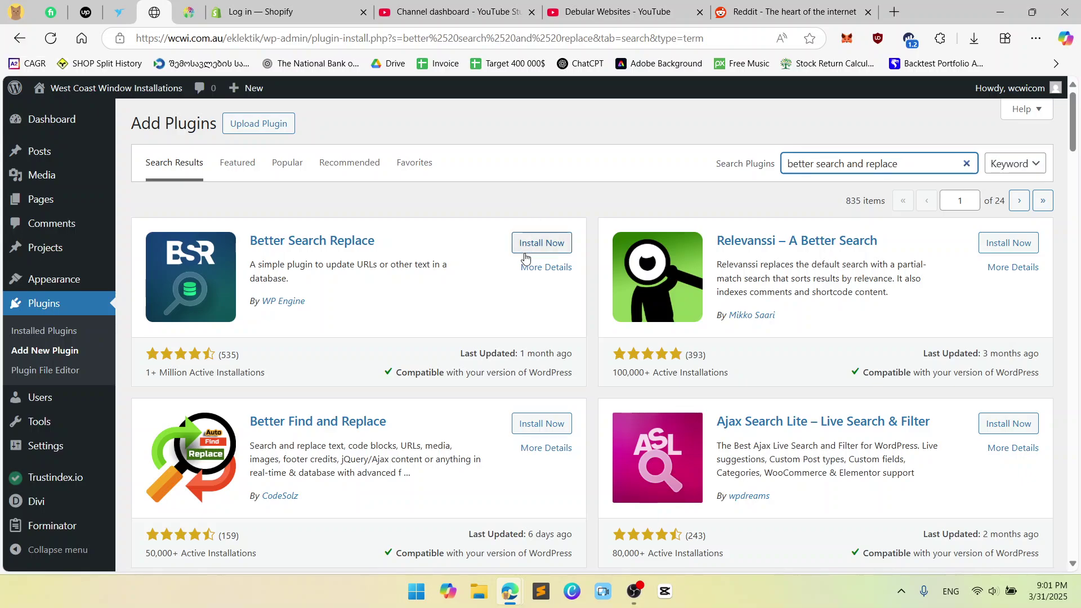
{"action": "left_click", "coordinate": [543, 240]}
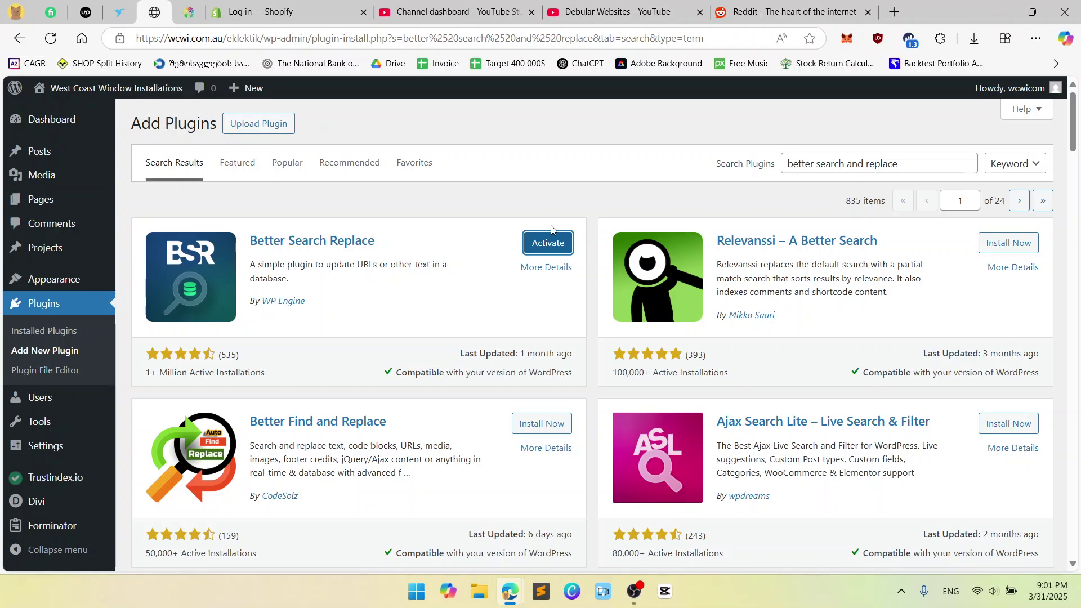
{"action": "left_click", "coordinate": [554, 246]}
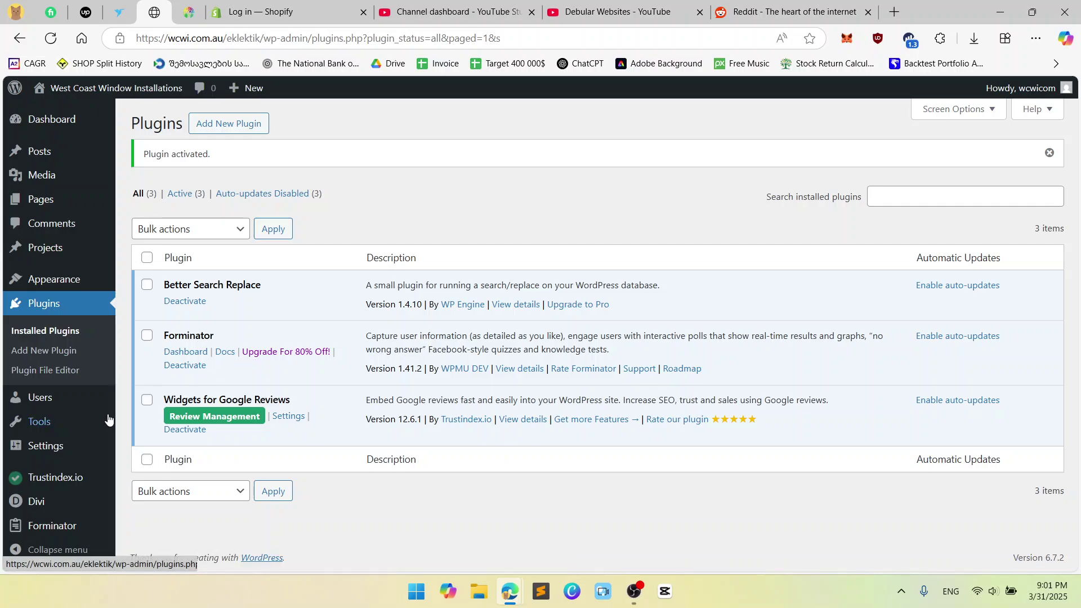
Open the Better Search Replace tool's search and replace form.
{"action": "mouse_move", "coordinate": [69, 423]}
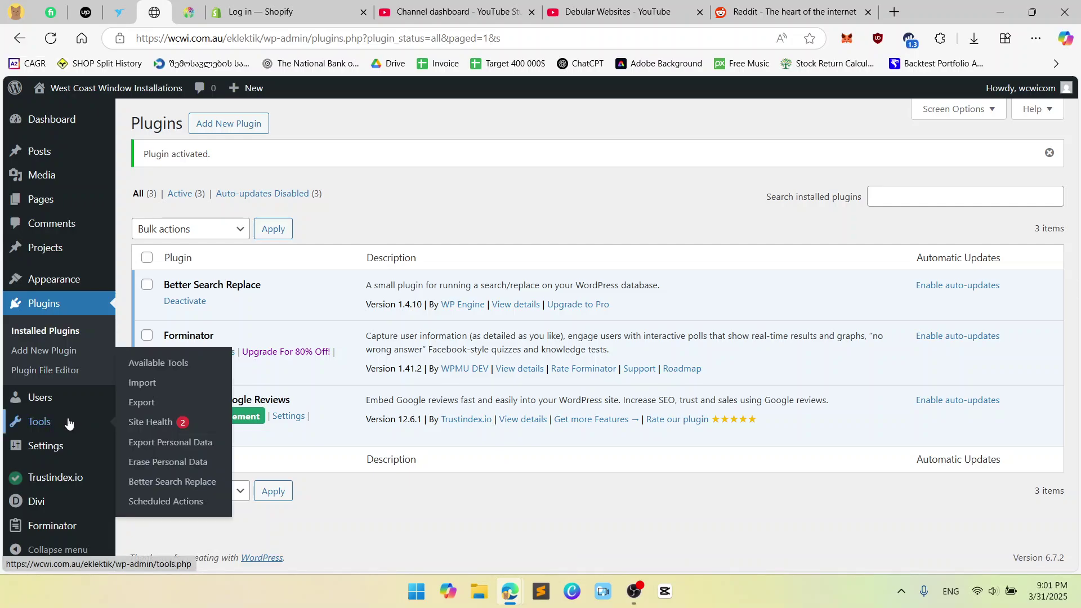
{"action": "left_click", "coordinate": [179, 483]}
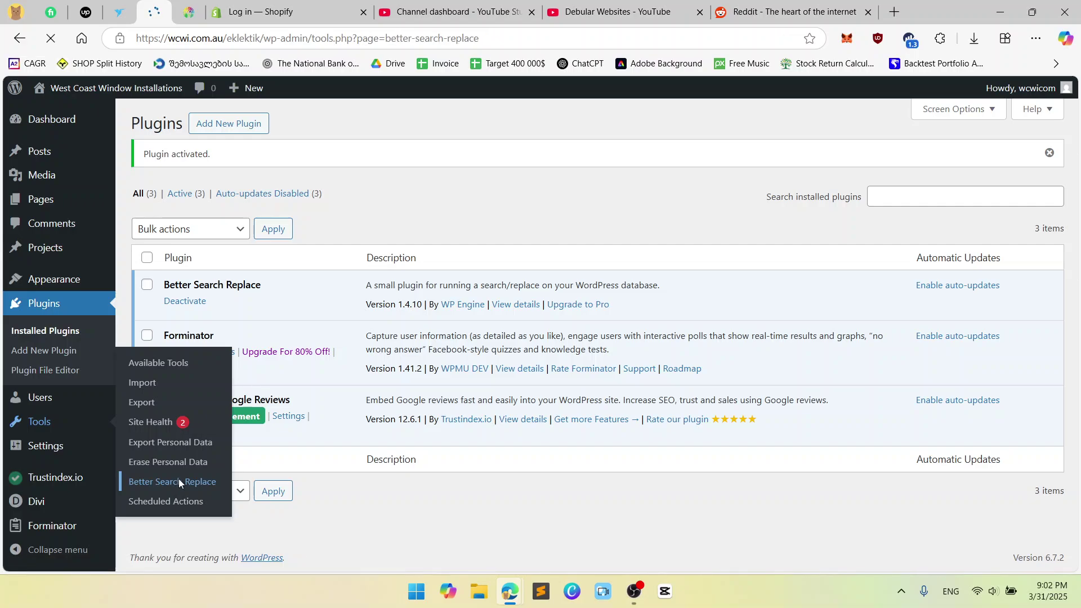
{"action": "scroll", "coordinate": [362, 307], "scroll_direction": "down", "scroll_amount": 1}
{"action": "scroll", "coordinate": [362, 306], "scroll_direction": "up", "scroll_amount": 1}
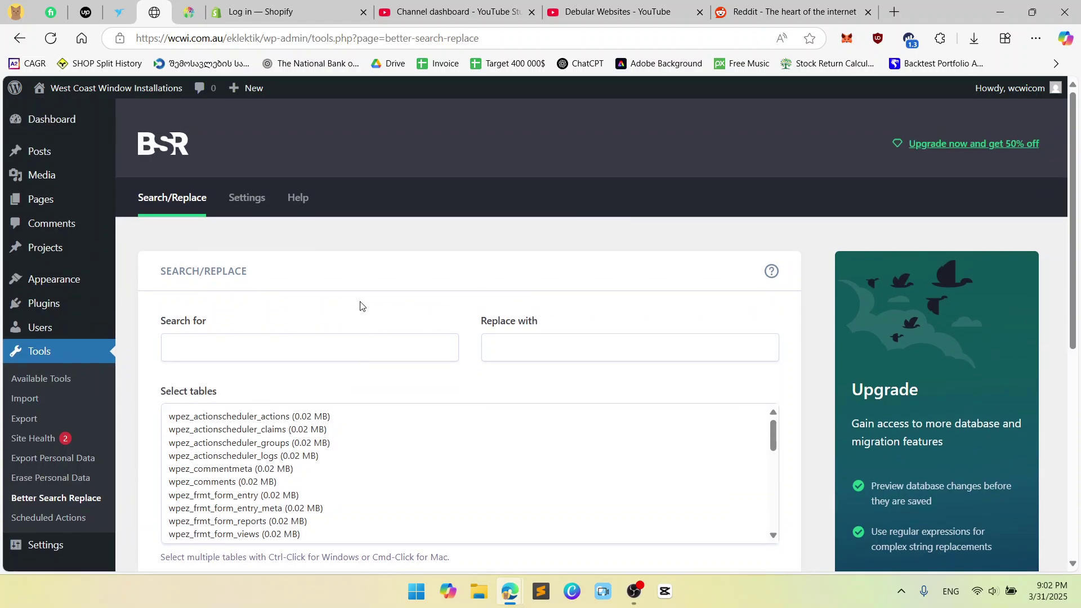
{"action": "left_click_drag", "start_coordinate": [225, 34], "coordinate": [88, 39]}
{"action": "key", "text": "ctrl+c"}
{"action": "left_click", "coordinate": [373, 316]}
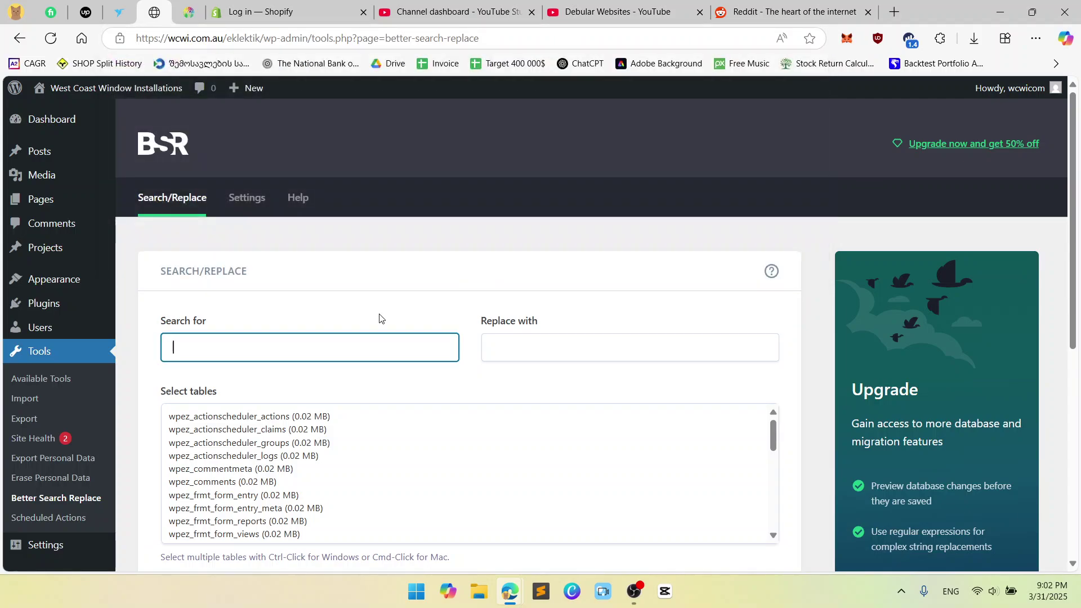
{"action": "key", "text": "ctrl+v"}
{"action": "left_click", "coordinate": [192, 348]}
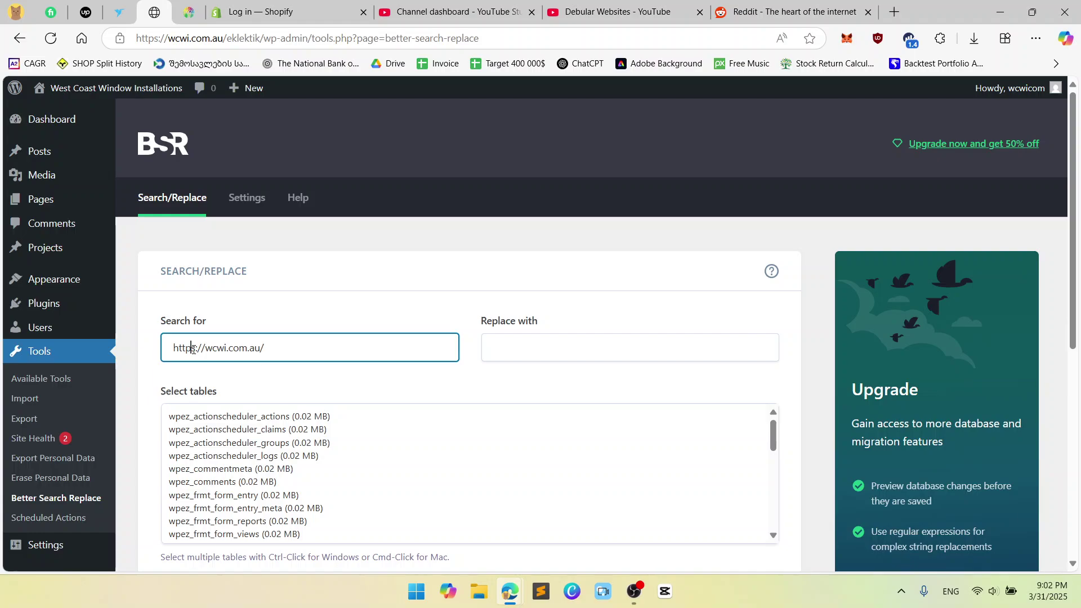
{"action": "key", "text": "Delete"}
{"action": "left_click", "coordinate": [266, 351]}
{"action": "key", "text": "BackSpace"}
{"action": "key", "text": "ctrl+a"}
{"action": "key", "text": "ctrl+c"}
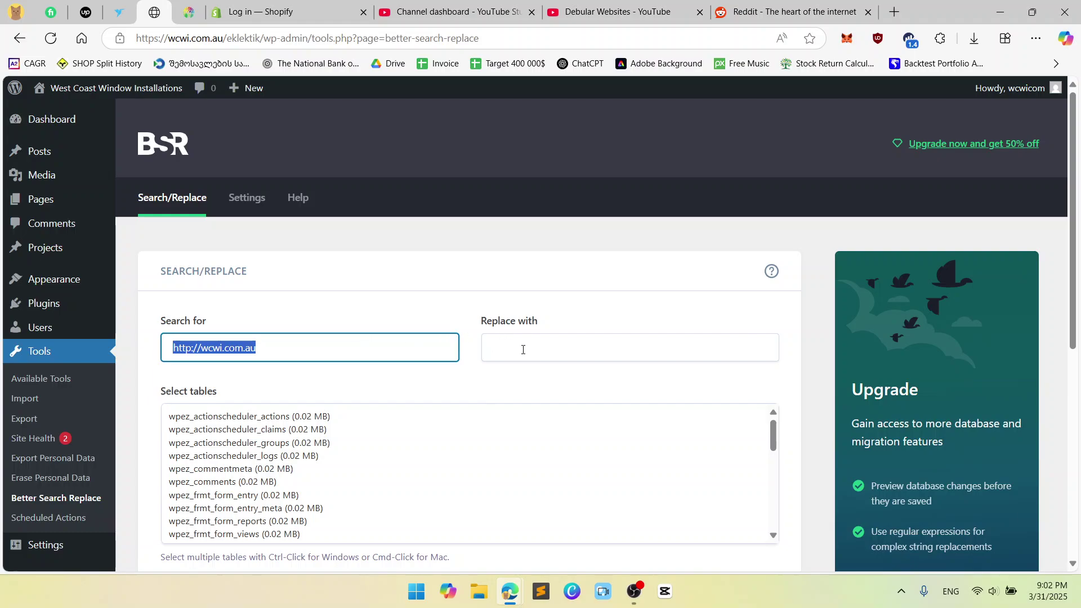
{"action": "left_click", "coordinate": [522, 350]}
{"action": "key", "text": "ctrl+v"}
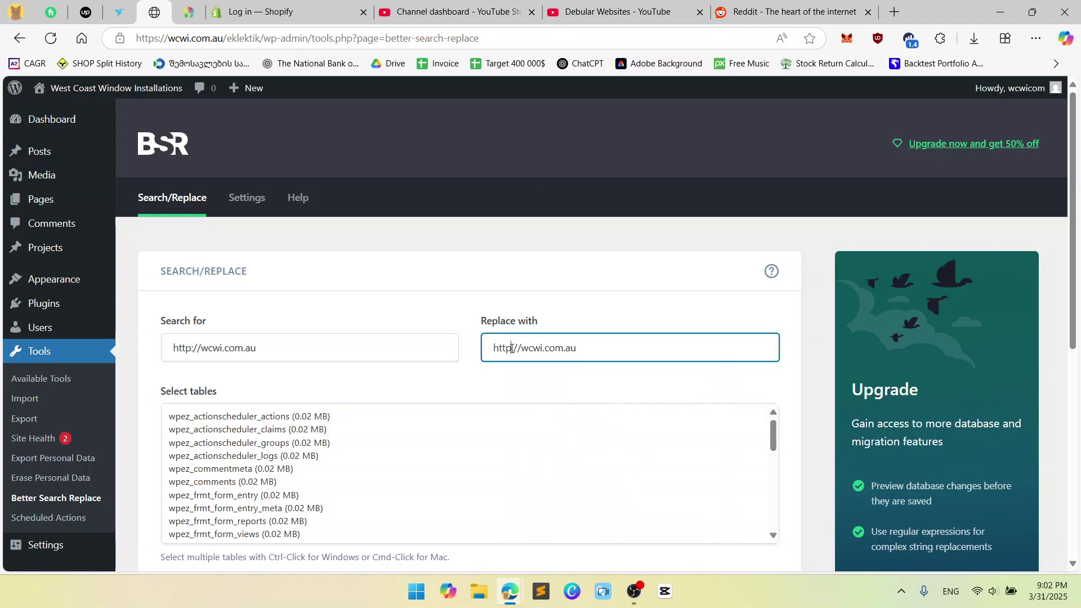
{"action": "left_click", "coordinate": [513, 349]}
{"action": "type", "text": "s"}
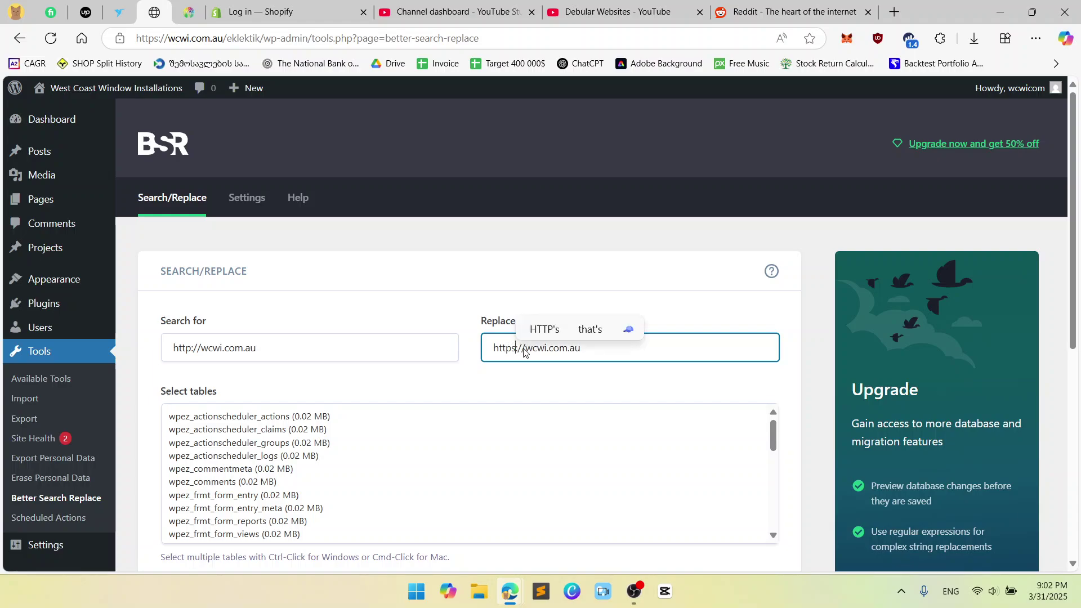
{"action": "left_click", "coordinate": [684, 315]}
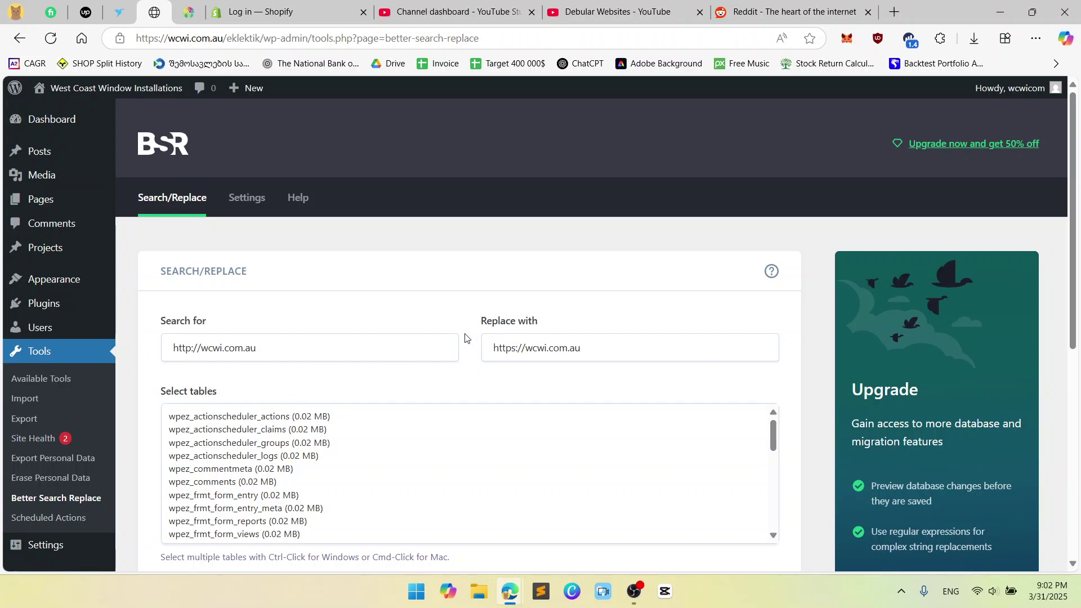
Select all database tables in the list, from wpez_actionscheduler_actions through wpez_wpforms_tasks_meta.
{"action": "scroll", "coordinate": [451, 335], "scroll_direction": "down", "scroll_amount": 1}
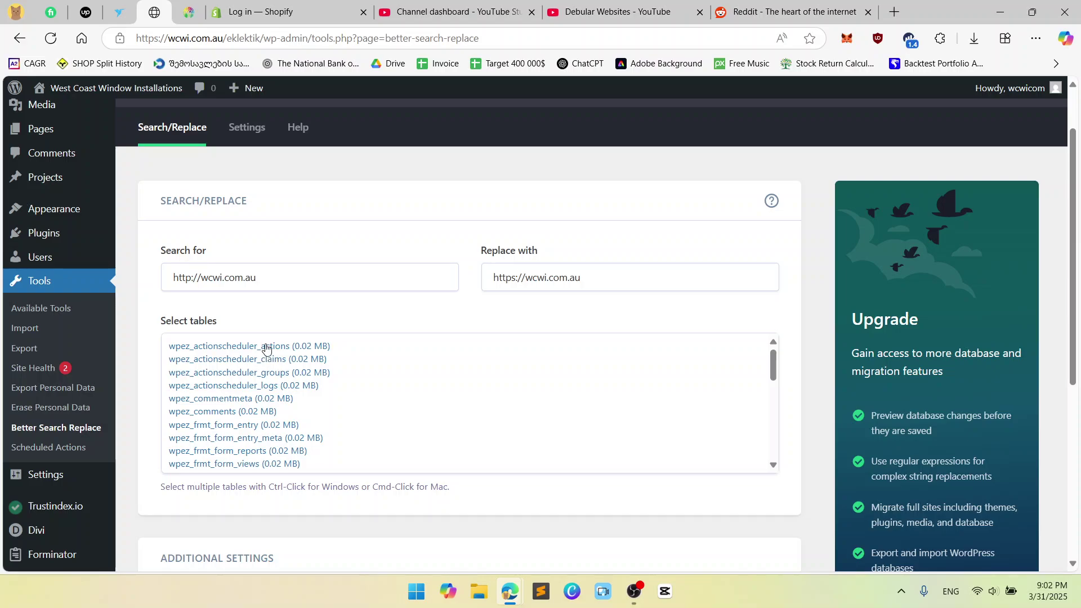
{"action": "left_click_drag", "start_coordinate": [265, 346], "coordinate": [268, 463]}
{"action": "scroll", "coordinate": [268, 450], "scroll_direction": "down", "scroll_amount": 10}
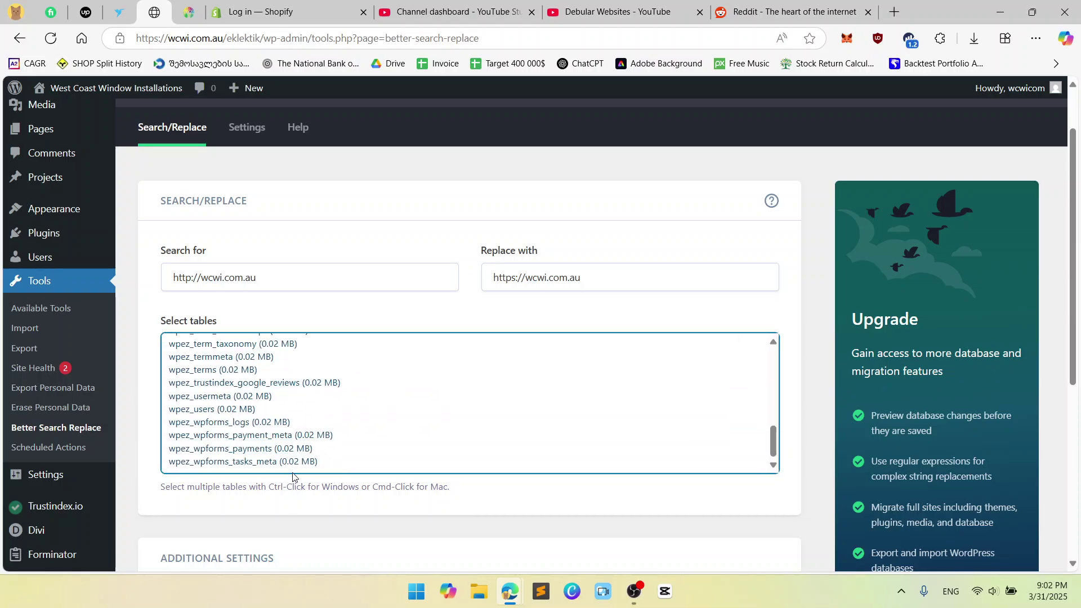
{"action": "left_click", "coordinate": [296, 462], "text": "shift"}
Run the search and replace on the selected tables as a dry run.
{"action": "scroll", "coordinate": [383, 508], "scroll_direction": "down", "scroll_amount": 2}
{"action": "scroll", "coordinate": [355, 398], "scroll_direction": "down", "scroll_amount": 3}
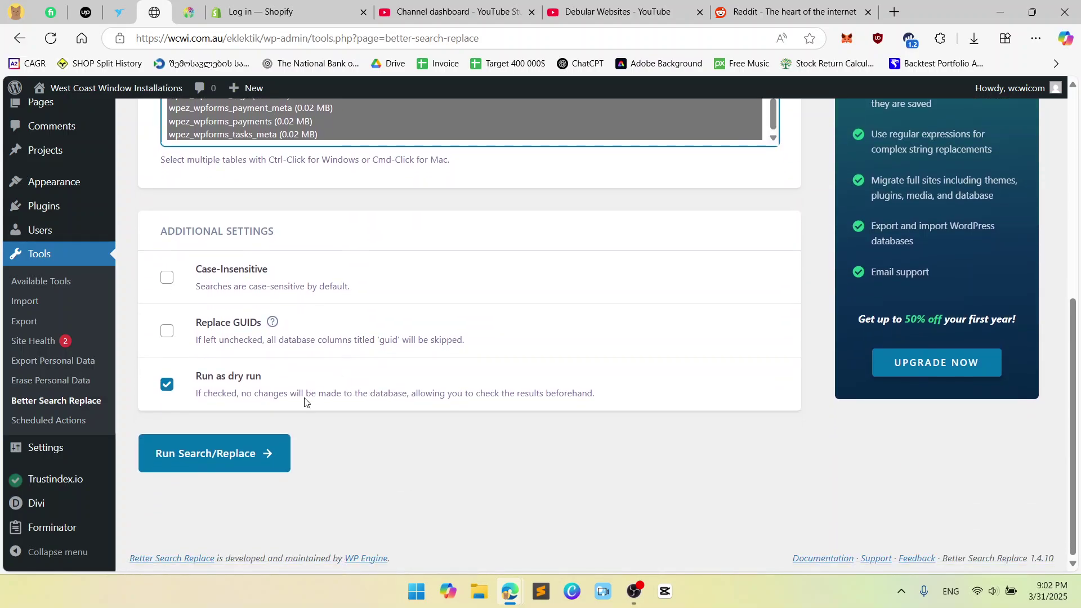
{"action": "left_click", "coordinate": [248, 464]}
{"action": "left_click", "coordinate": [272, 462]}
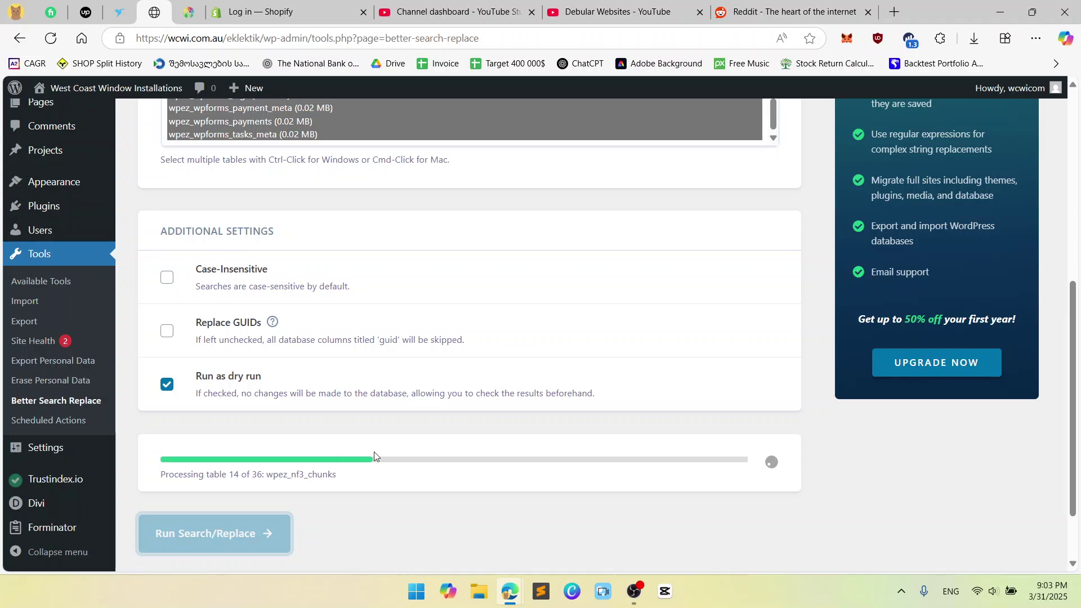
{"action": "scroll", "coordinate": [375, 458], "scroll_direction": "down", "scroll_amount": 1}
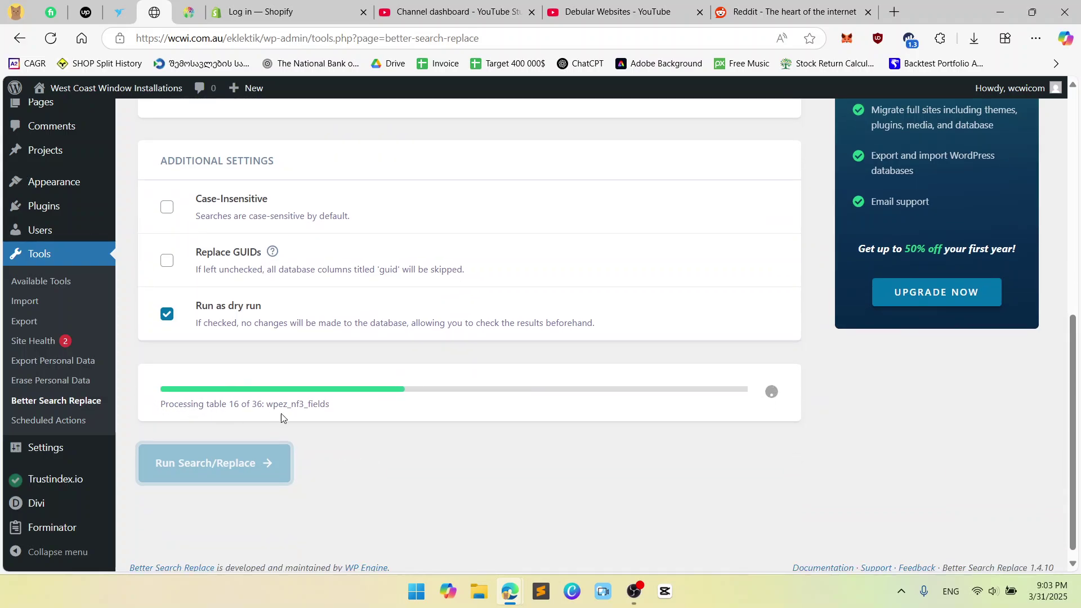
{"action": "scroll", "coordinate": [483, 489], "scroll_direction": "up", "scroll_amount": 4}
{"action": "scroll", "coordinate": [483, 489], "scroll_direction": "up", "scroll_amount": 2}
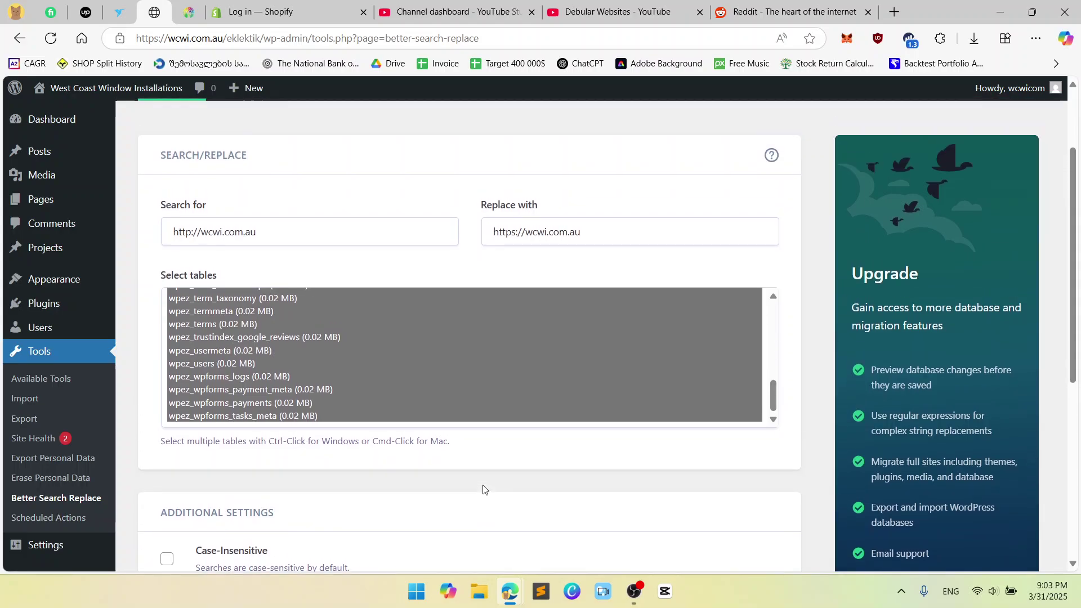
{"action": "scroll", "coordinate": [482, 488], "scroll_direction": "down", "scroll_amount": 6}
{"action": "scroll", "coordinate": [247, 400], "scroll_direction": "up", "scroll_amount": 6}
{"action": "scroll", "coordinate": [491, 245], "scroll_direction": "down", "scroll_amount": 5}
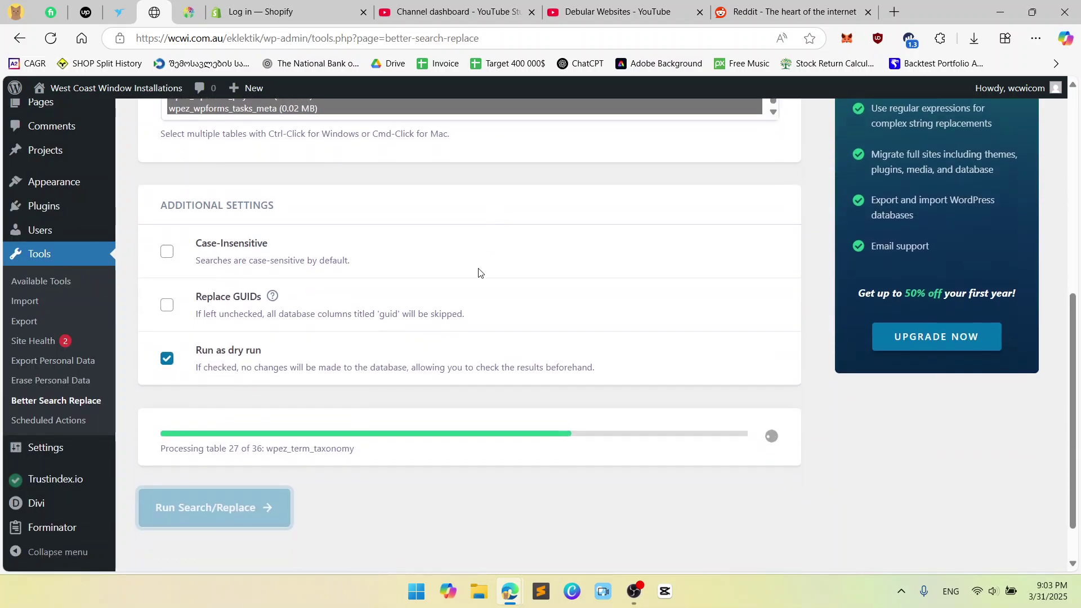
{"action": "scroll", "coordinate": [478, 273], "scroll_direction": "down", "scroll_amount": 1}
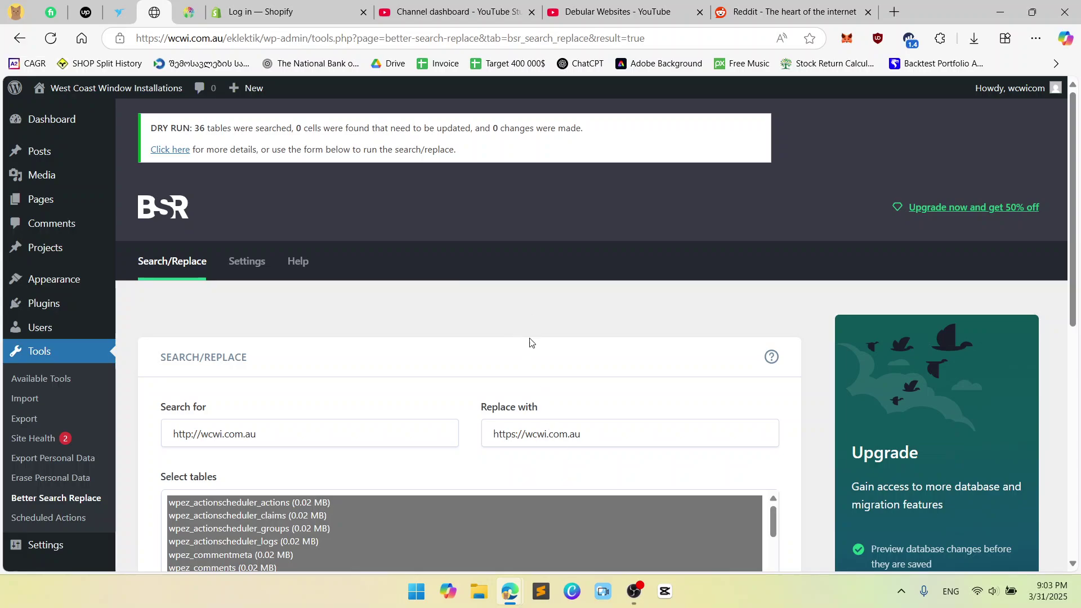
Review the dry run summary for the tables searched, the cells needing updates and the changes made.
{"action": "scroll", "coordinate": [518, 394], "scroll_direction": "down", "scroll_amount": 9}
{"action": "scroll", "coordinate": [444, 457], "scroll_direction": "up", "scroll_amount": 9}
{"action": "left_click", "coordinate": [415, 128]}
{"action": "left_click_drag", "start_coordinate": [324, 129], "coordinate": [375, 128]}
{"action": "left_click_drag", "start_coordinate": [510, 128], "coordinate": [588, 129]}
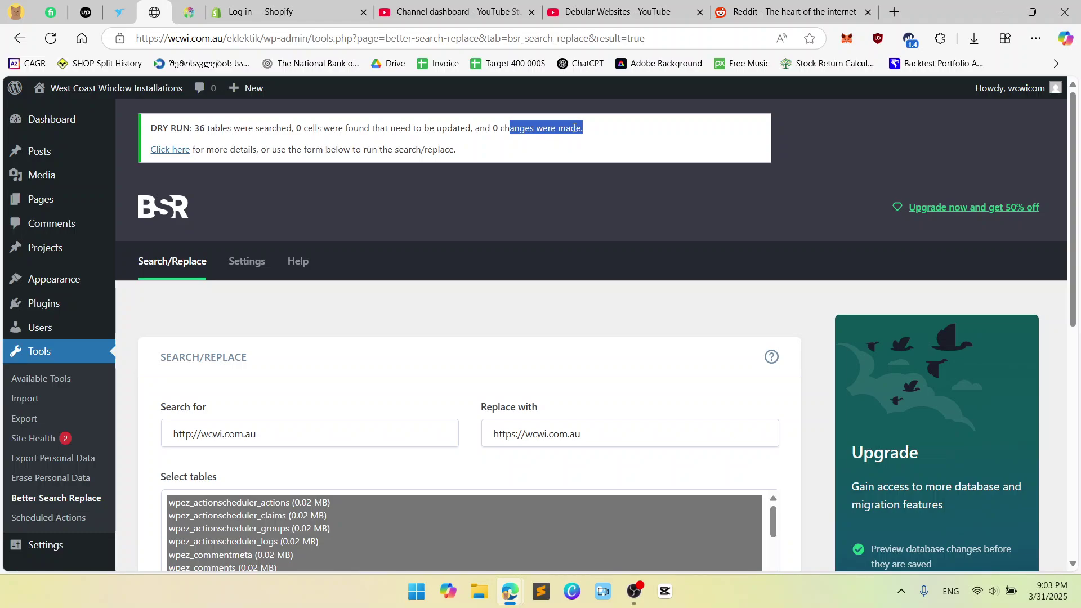
{"action": "left_click", "coordinate": [574, 128]}
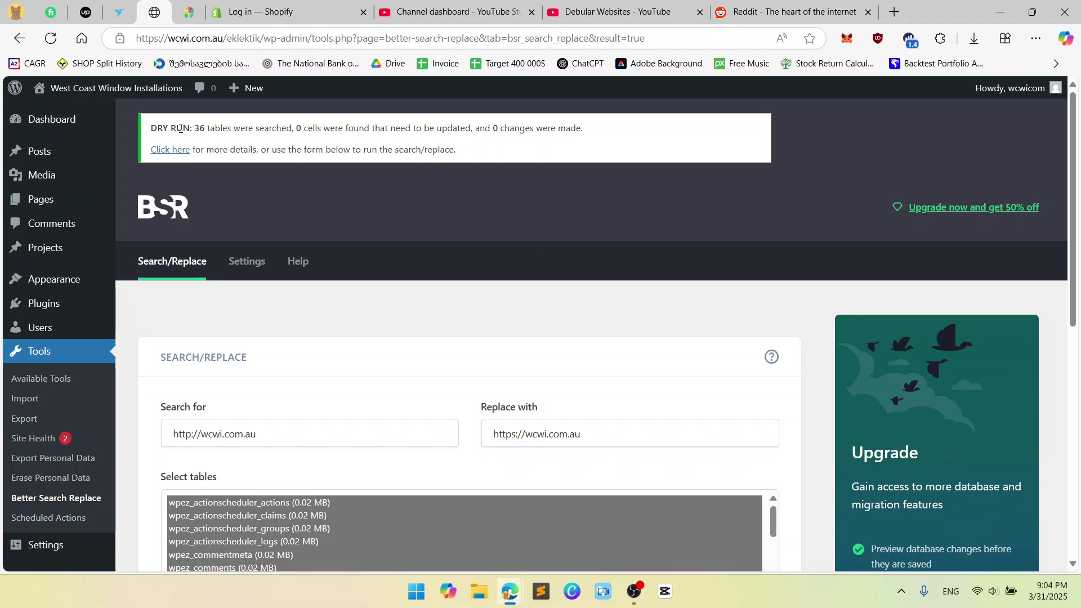
{"action": "left_click_drag", "start_coordinate": [194, 128], "coordinate": [585, 128]}
{"action": "left_click", "coordinate": [593, 127]}
{"action": "left_click", "coordinate": [653, 128]}
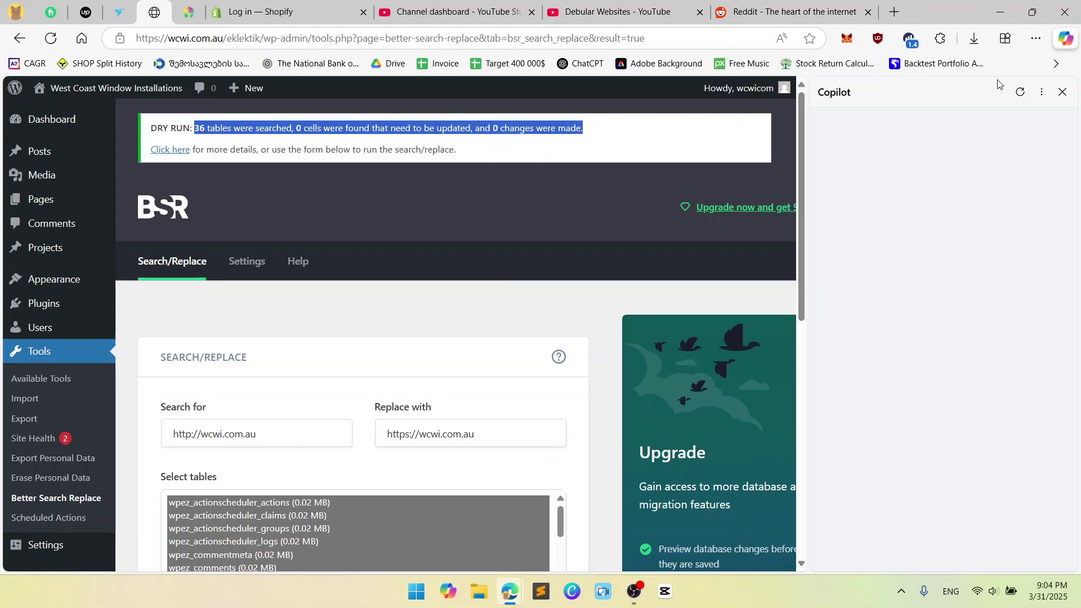
{"action": "left_click", "coordinate": [1063, 92]}
Turn off the dry run option so that the search and replace applies real changes to the database.
{"action": "scroll", "coordinate": [520, 188], "scroll_direction": "down", "scroll_amount": 7}
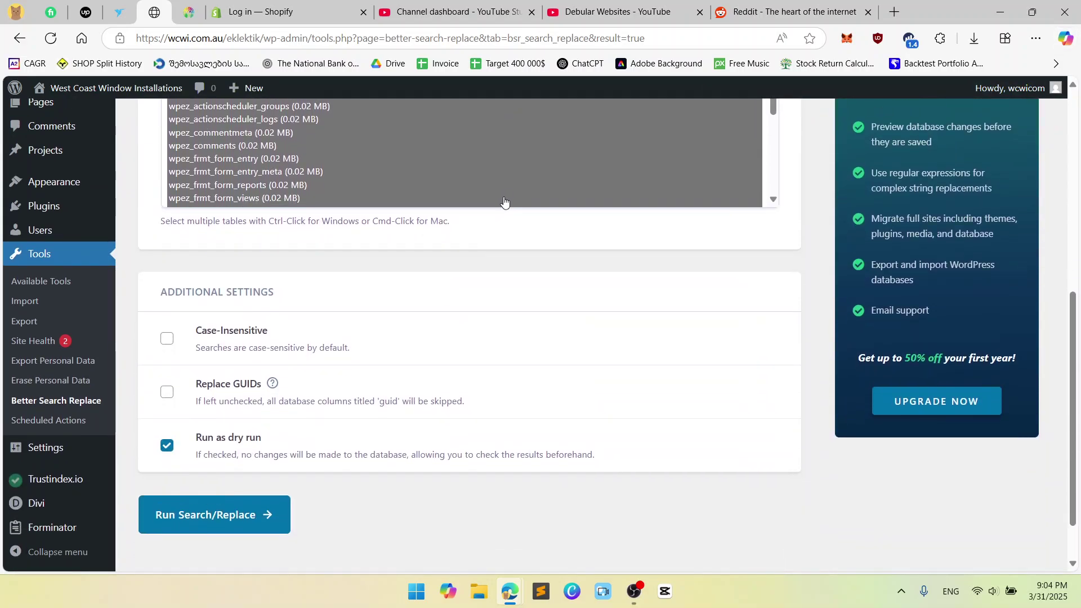
{"action": "left_click", "coordinate": [165, 449]}
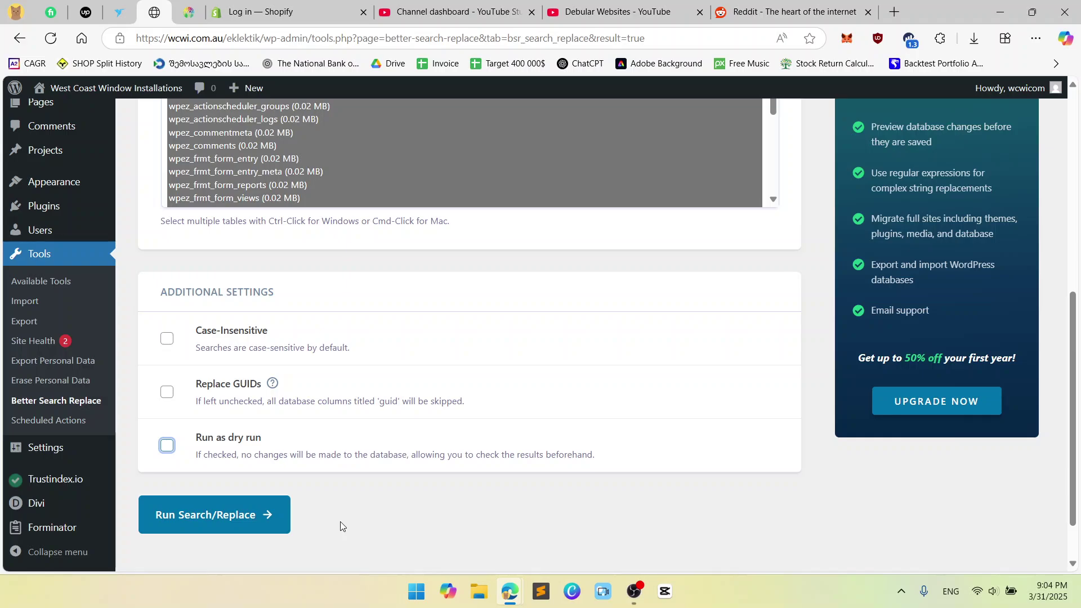
{"action": "scroll", "coordinate": [382, 515], "scroll_direction": "up", "scroll_amount": 5}
{"action": "scroll", "coordinate": [383, 517], "scroll_direction": "up", "scroll_amount": 2}
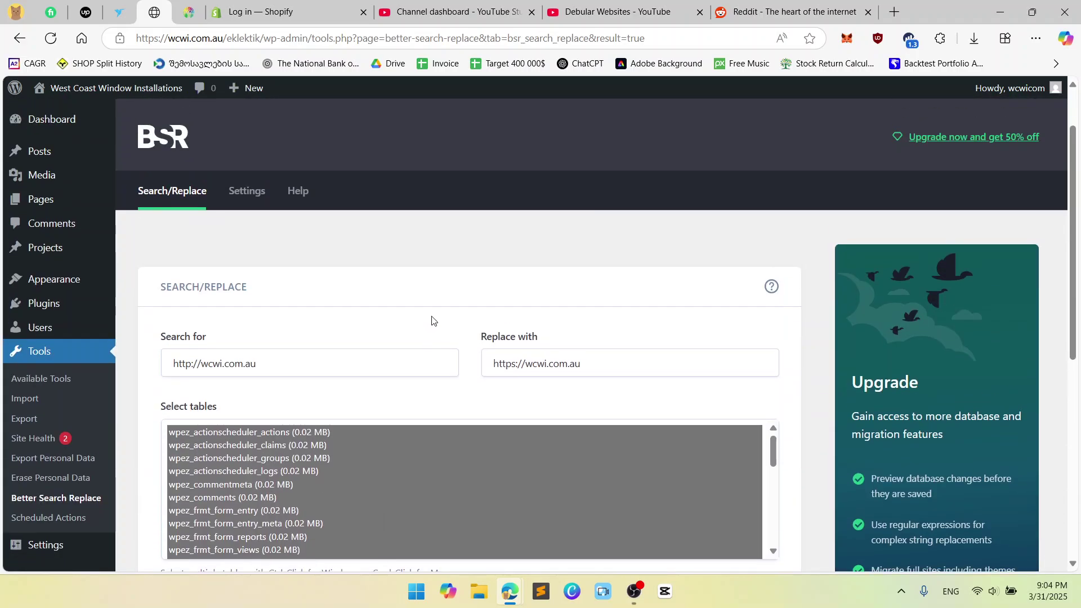
{"action": "scroll", "coordinate": [433, 262], "scroll_direction": "up", "scroll_amount": 2}
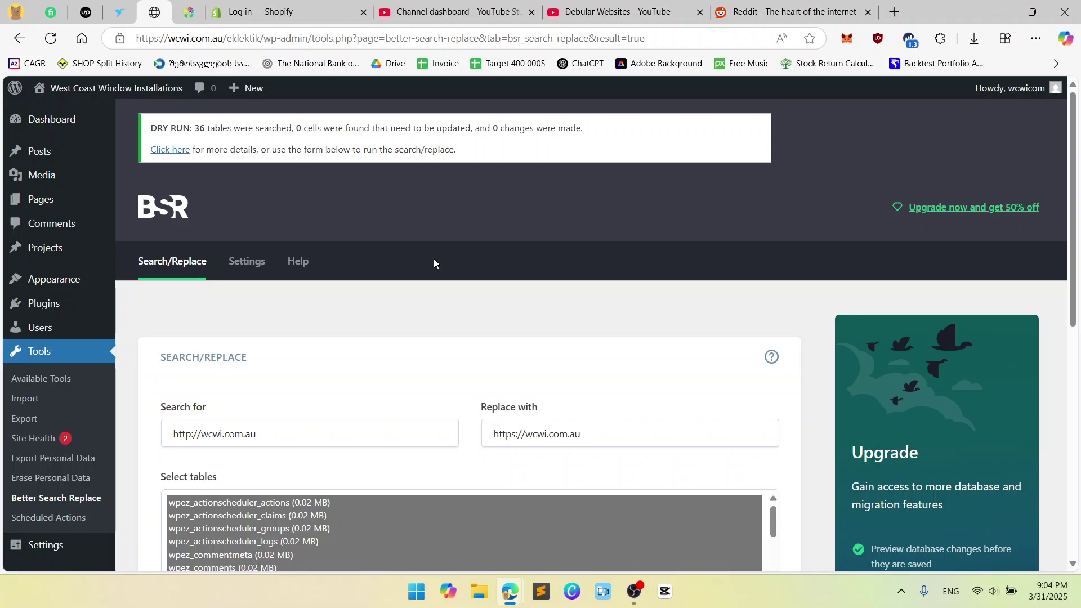
{"action": "scroll", "coordinate": [428, 273], "scroll_direction": "down", "scroll_amount": 1}
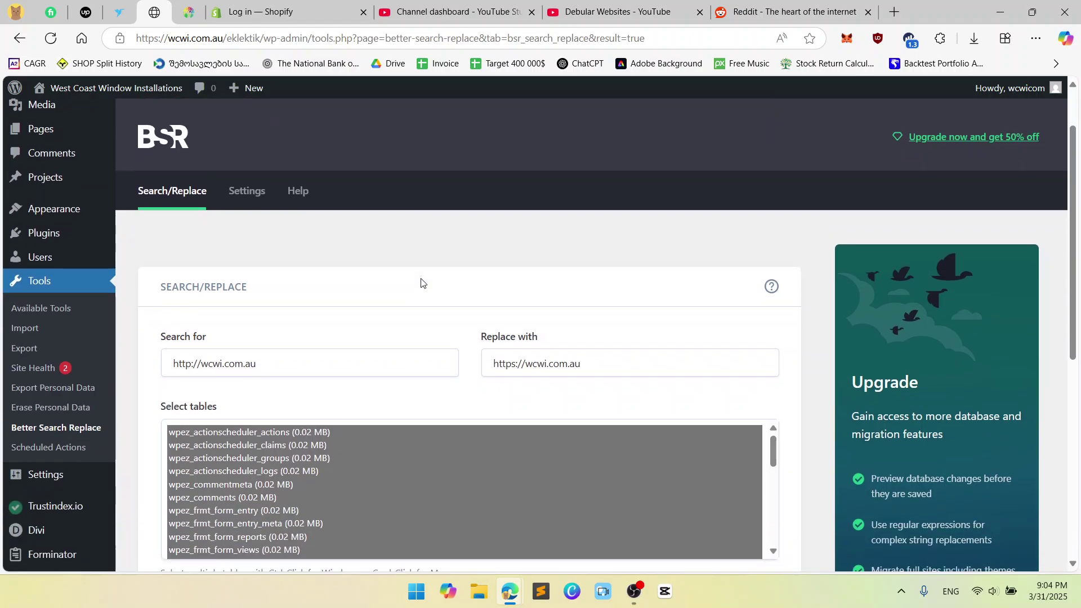